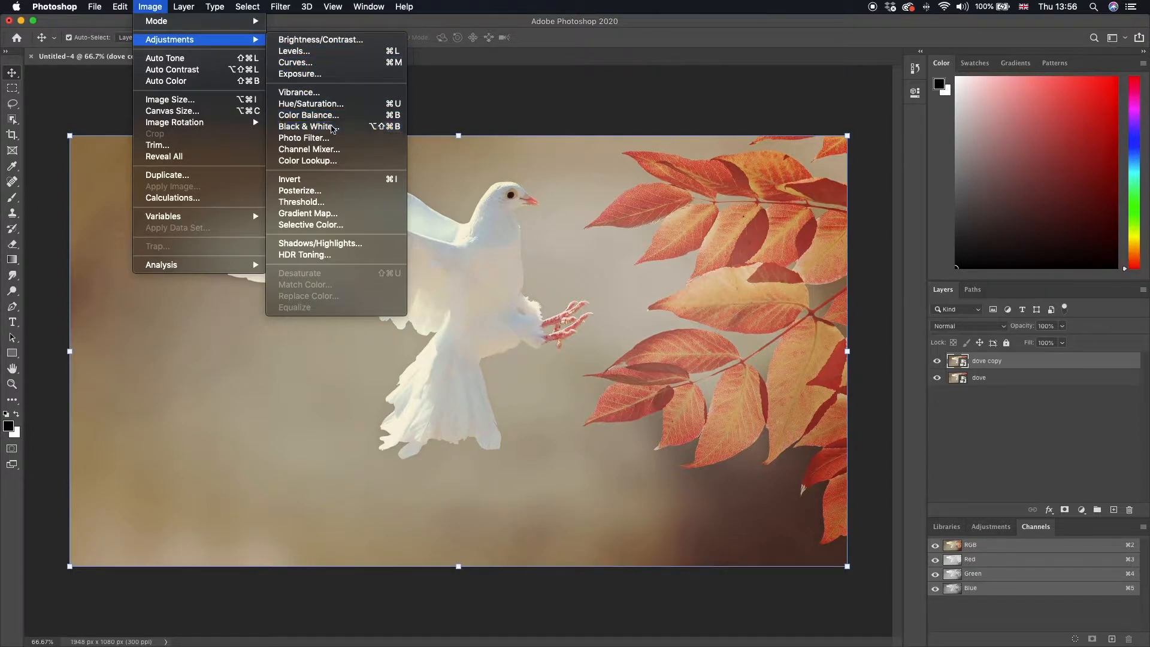
Step: Apply the default Black & White adjustment to the dove copy layer and set its brightness to -27 and contrast to 24
click(330, 125)
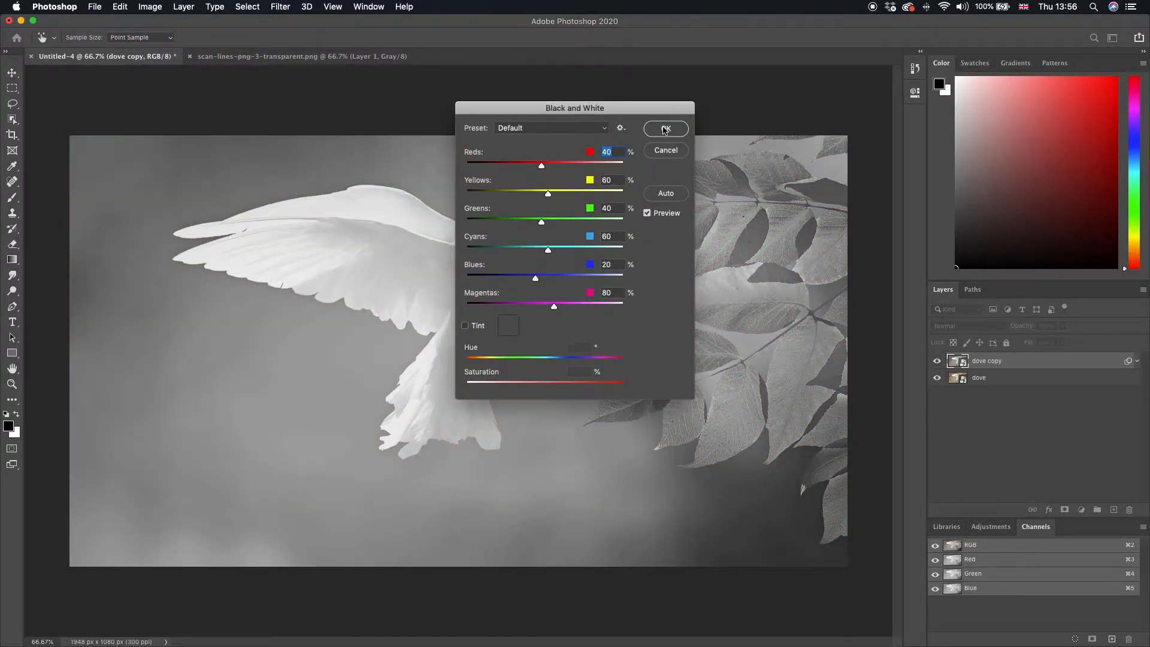
click(665, 130)
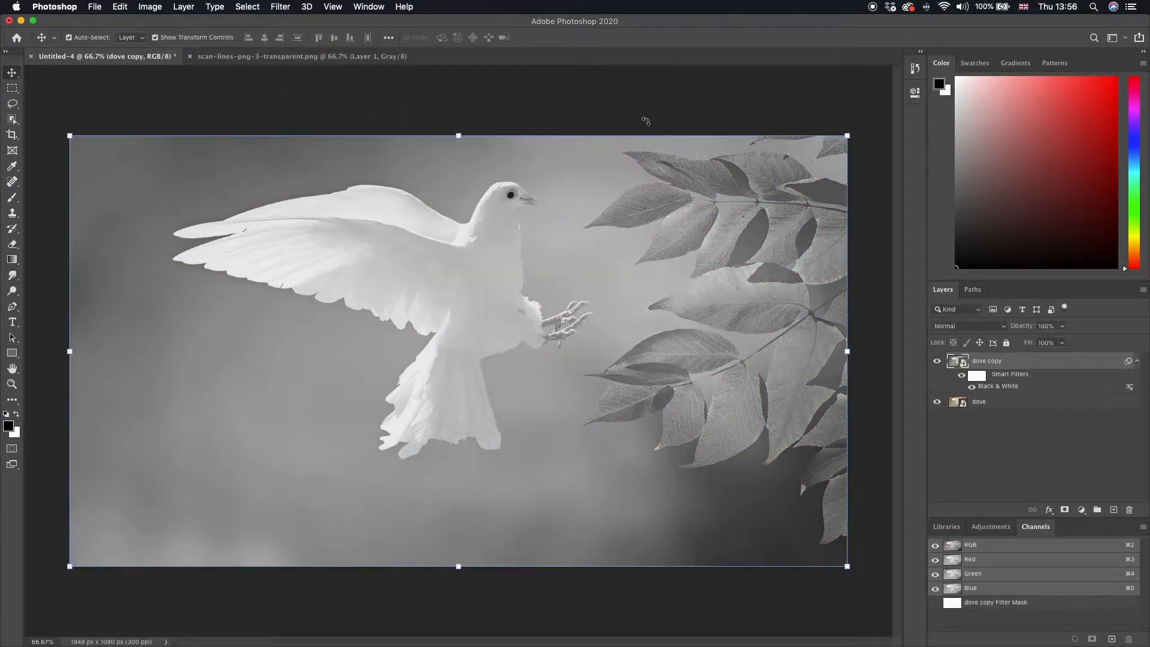
click(157, 11)
mouse_move(200, 44)
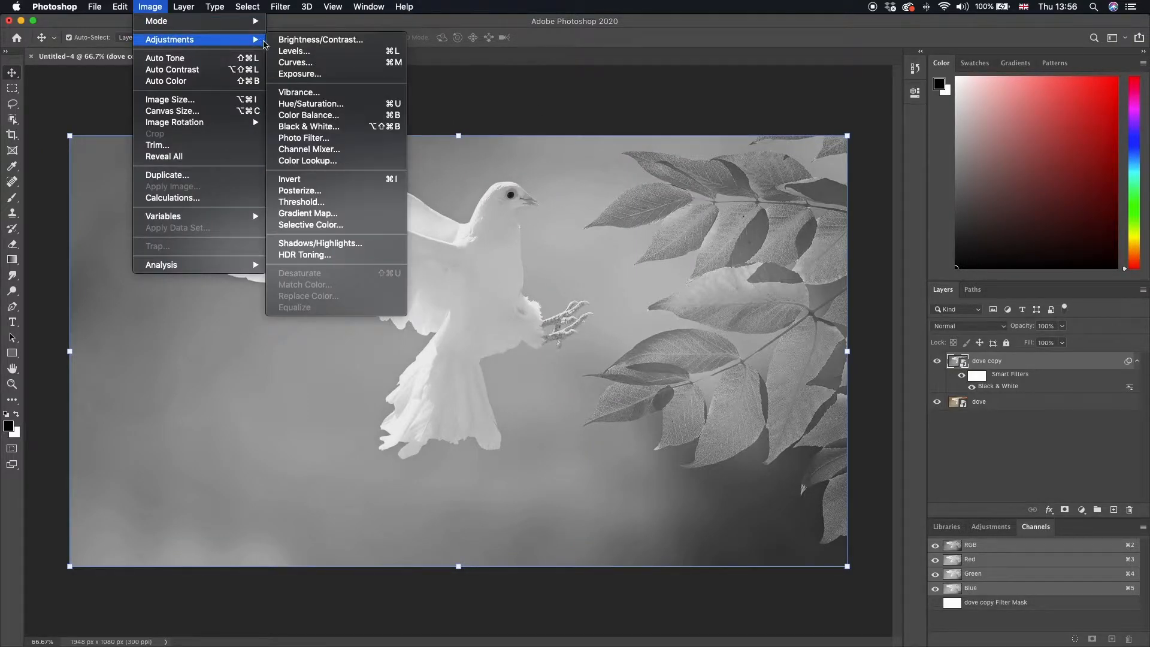
click(306, 39)
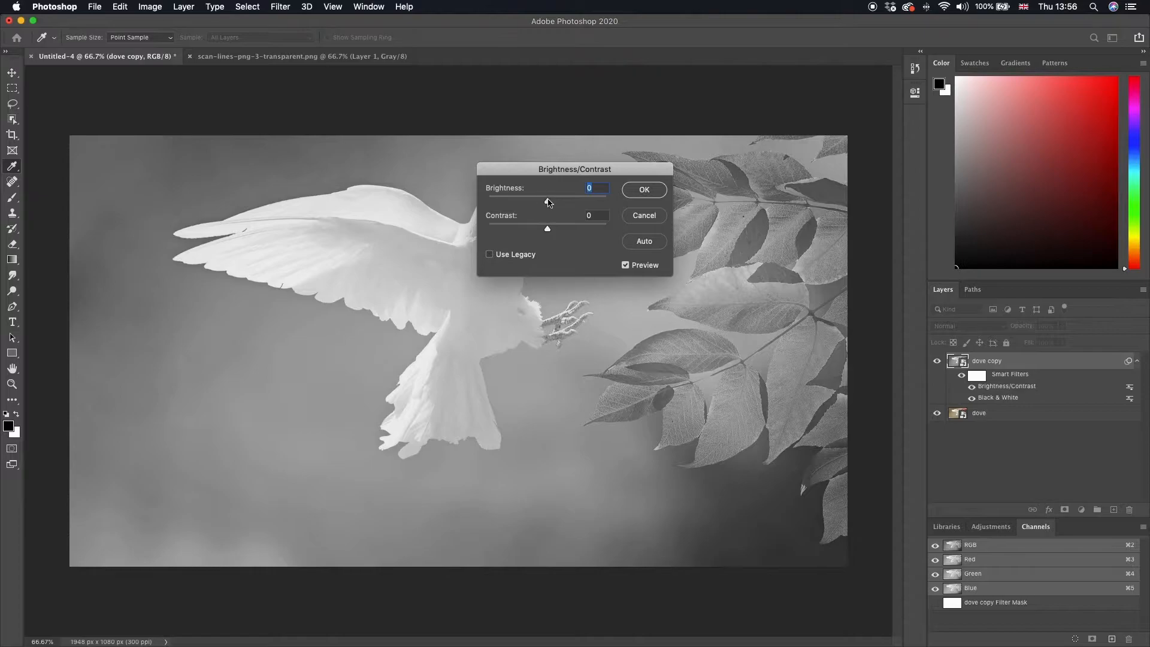
drag(544, 202, 555, 230)
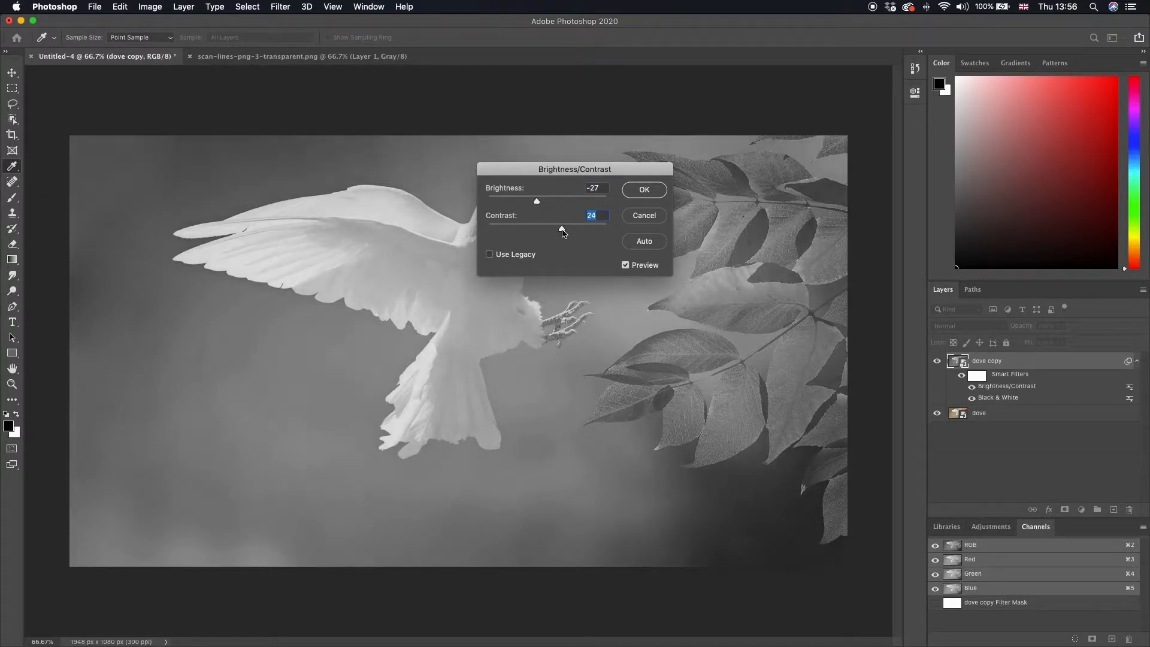
click(646, 189)
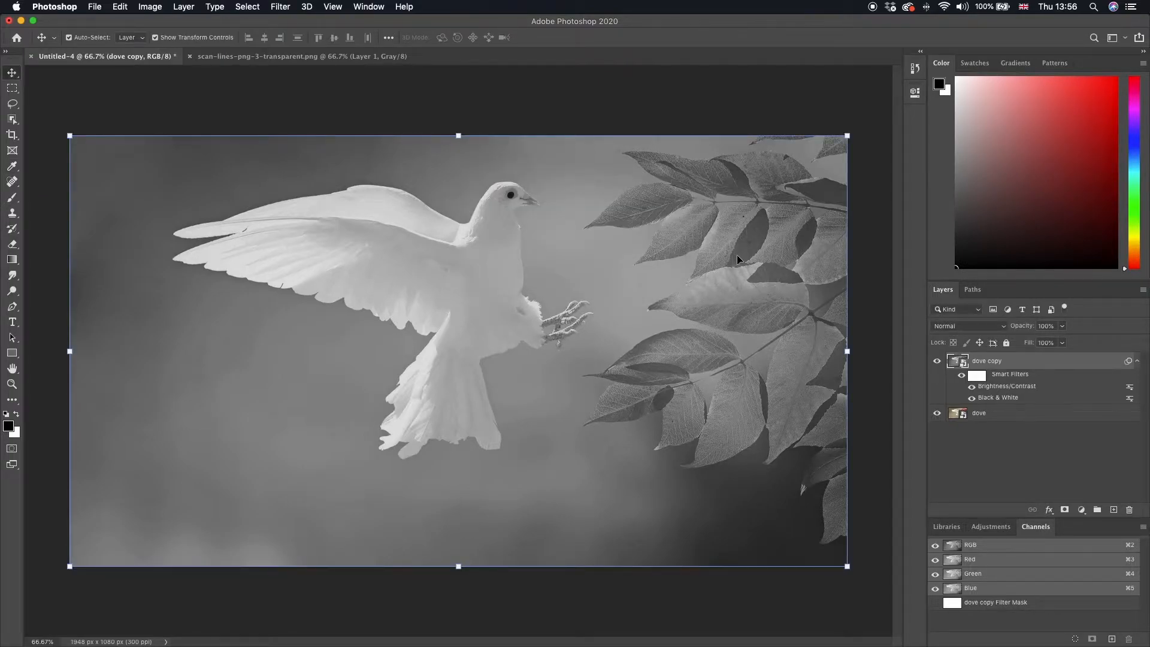
Step: Duplicate the black-and-white dove copy layer and turn off the red channel in the duplicate's blending options
key(super+j)
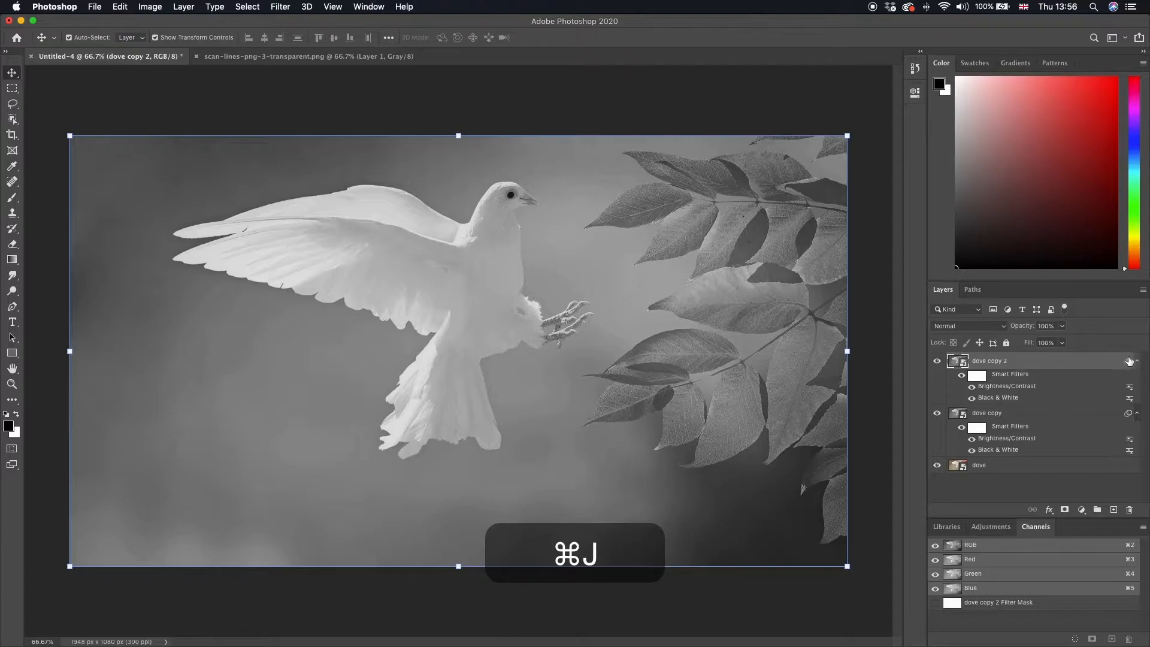
click(1137, 362)
click(1136, 378)
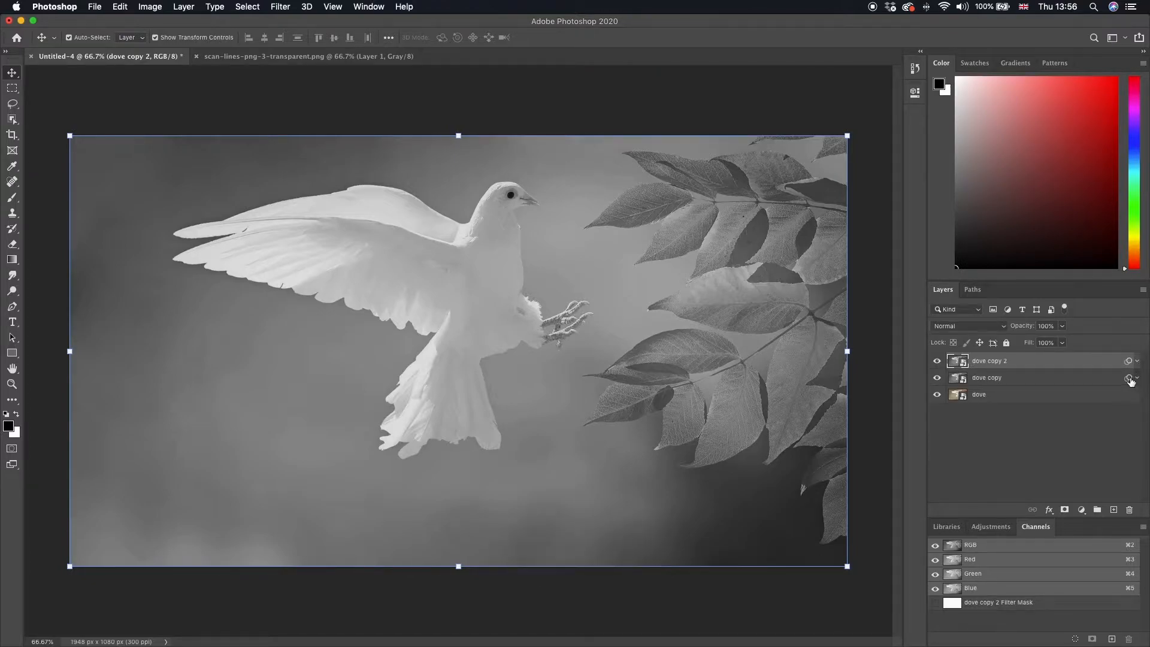
click(1050, 510)
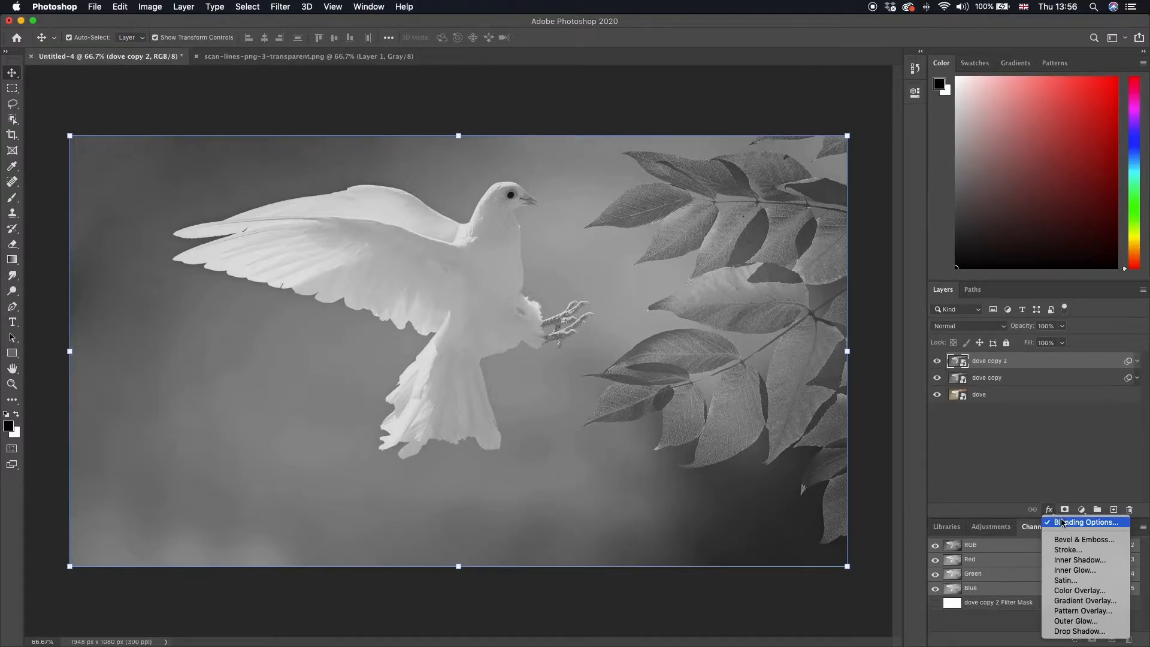
click(1064, 523)
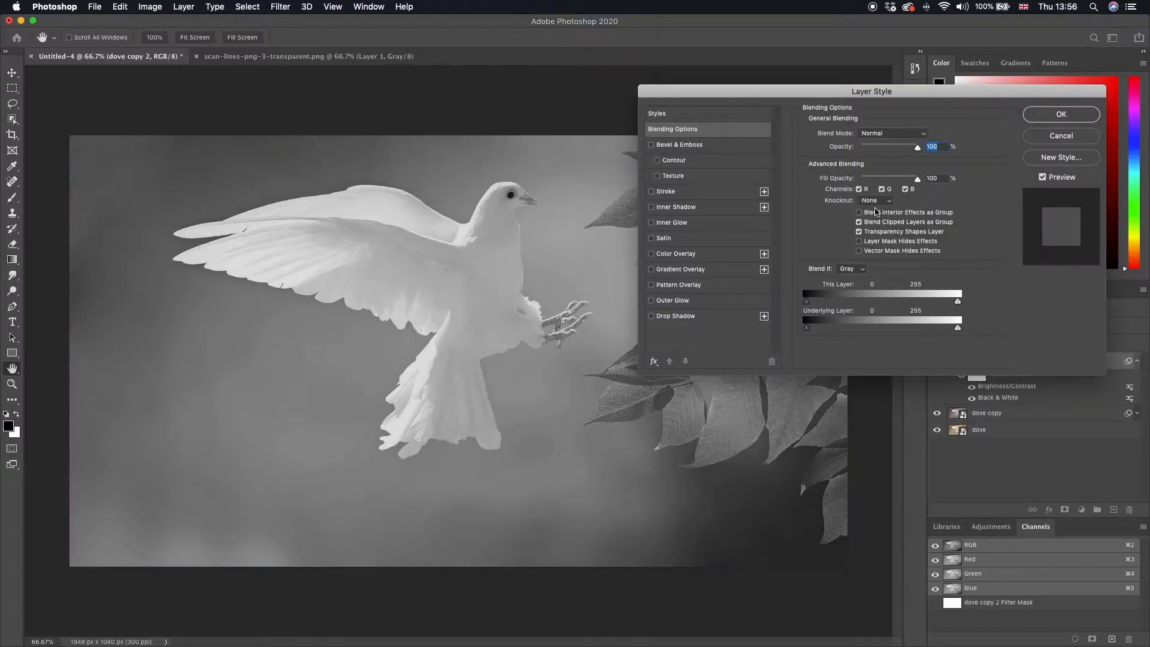
click(858, 189)
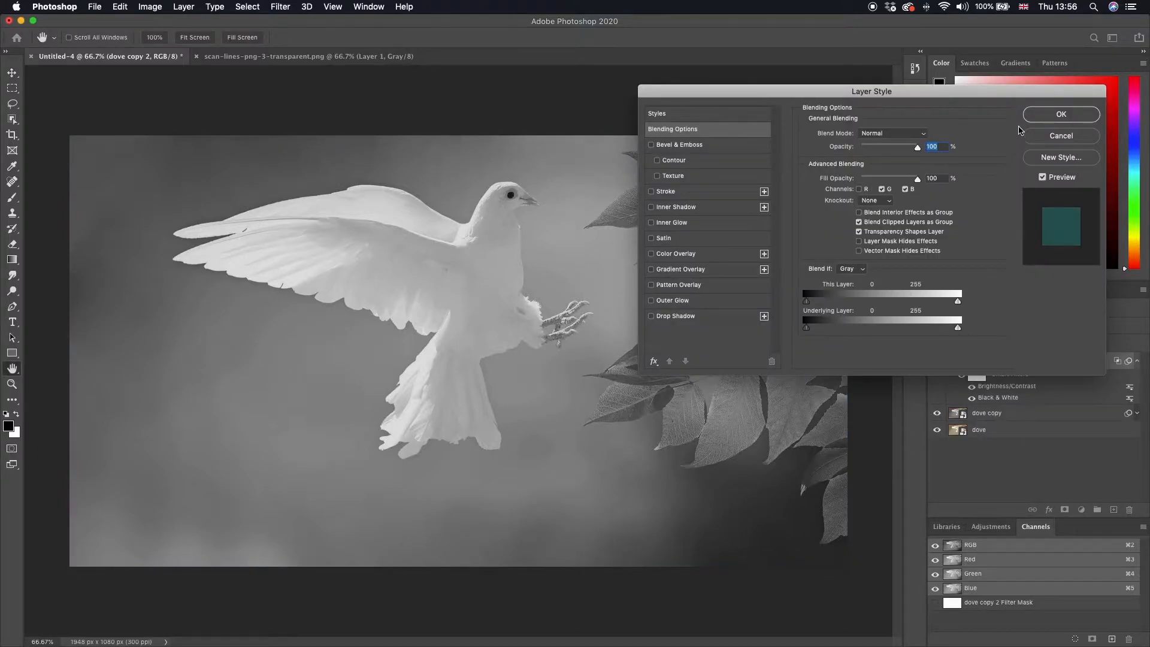
click(1061, 114)
Step: Shift the dove copy 2 layer slightly to the right to create a red and cyan colour split
key(v)
drag(552, 297, 569, 301)
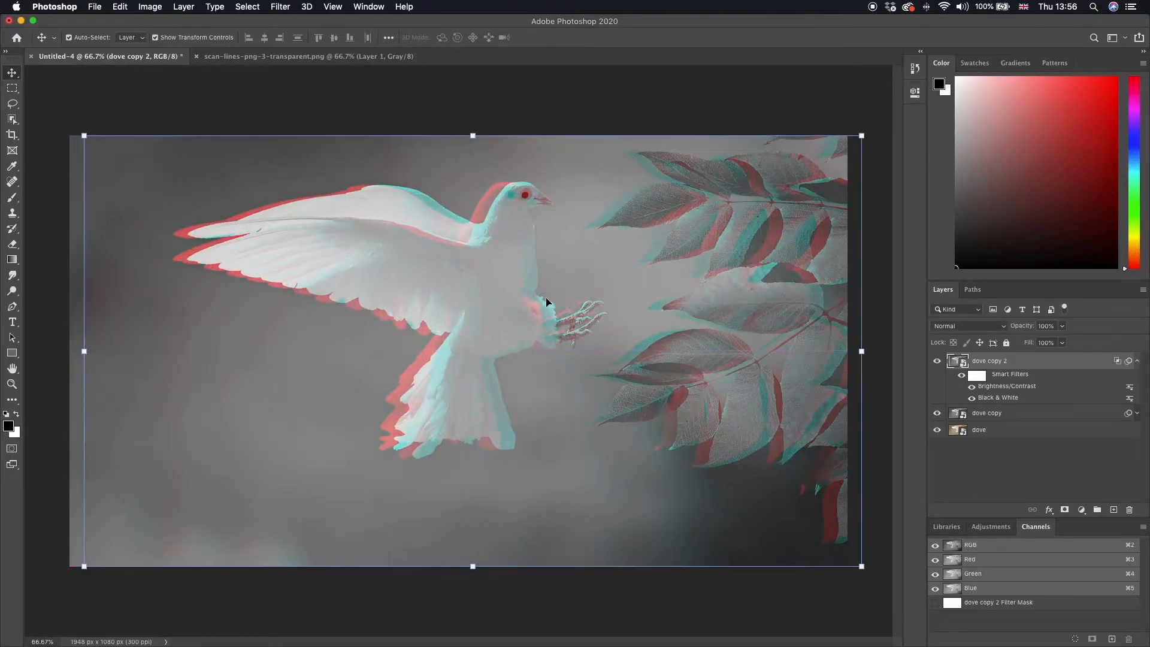
click(331, 110)
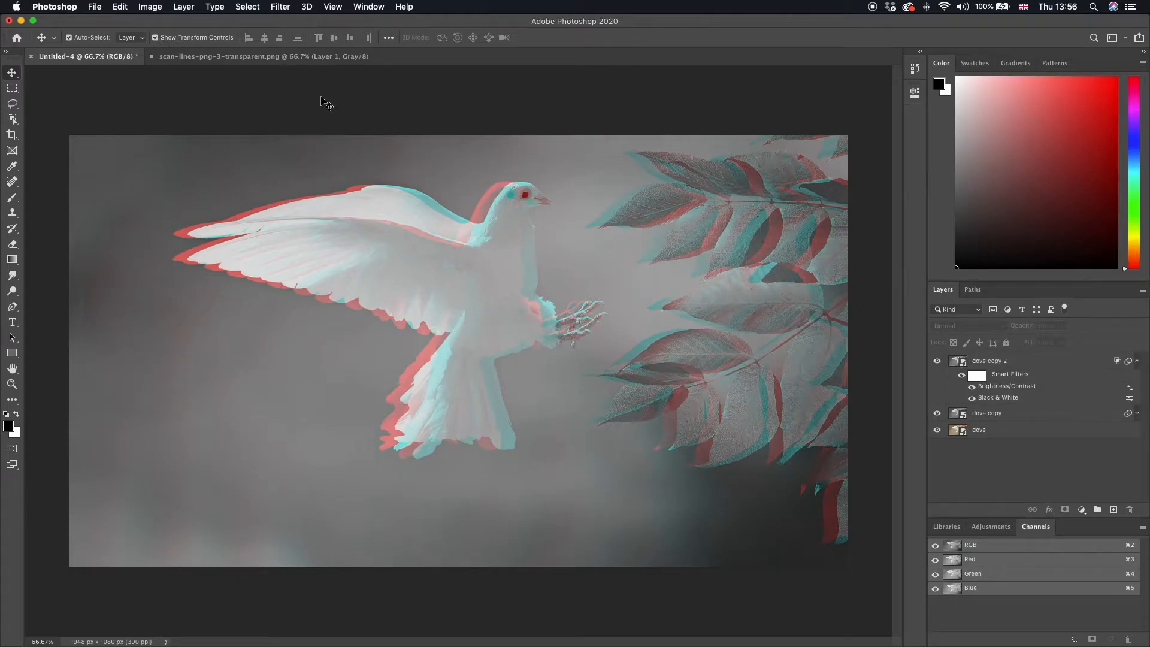
Step: Copy the scan lines from scan-lines-png-3-transparent.png and paste them as a new layer into the dove document
click(280, 57)
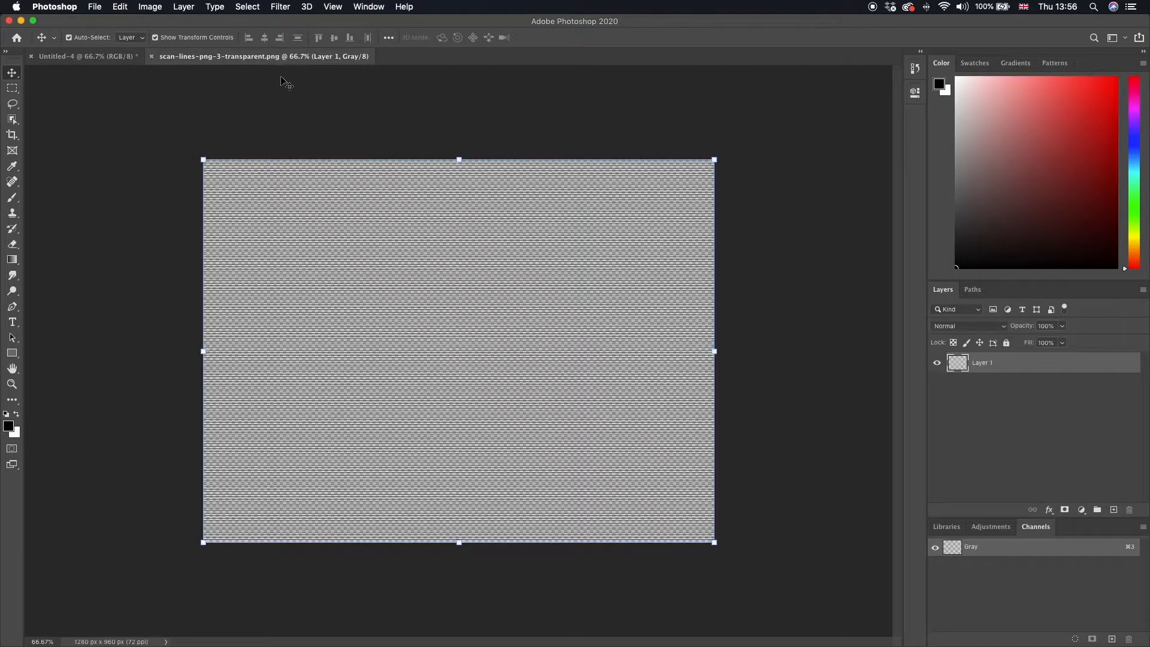
click(404, 309)
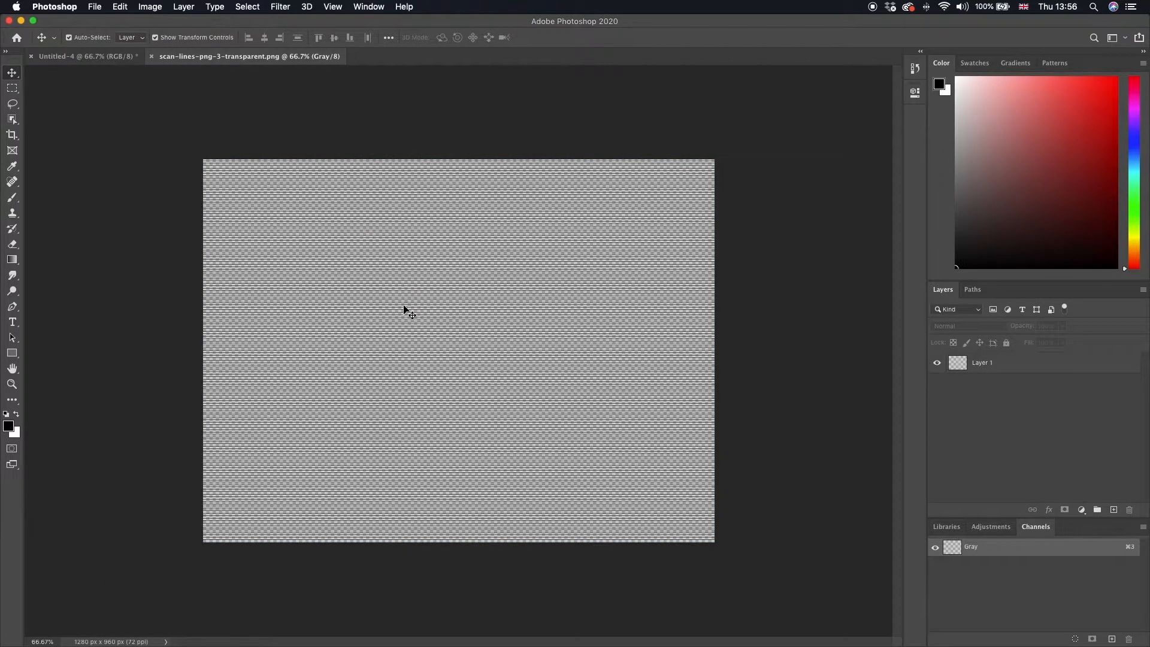
click(1001, 369)
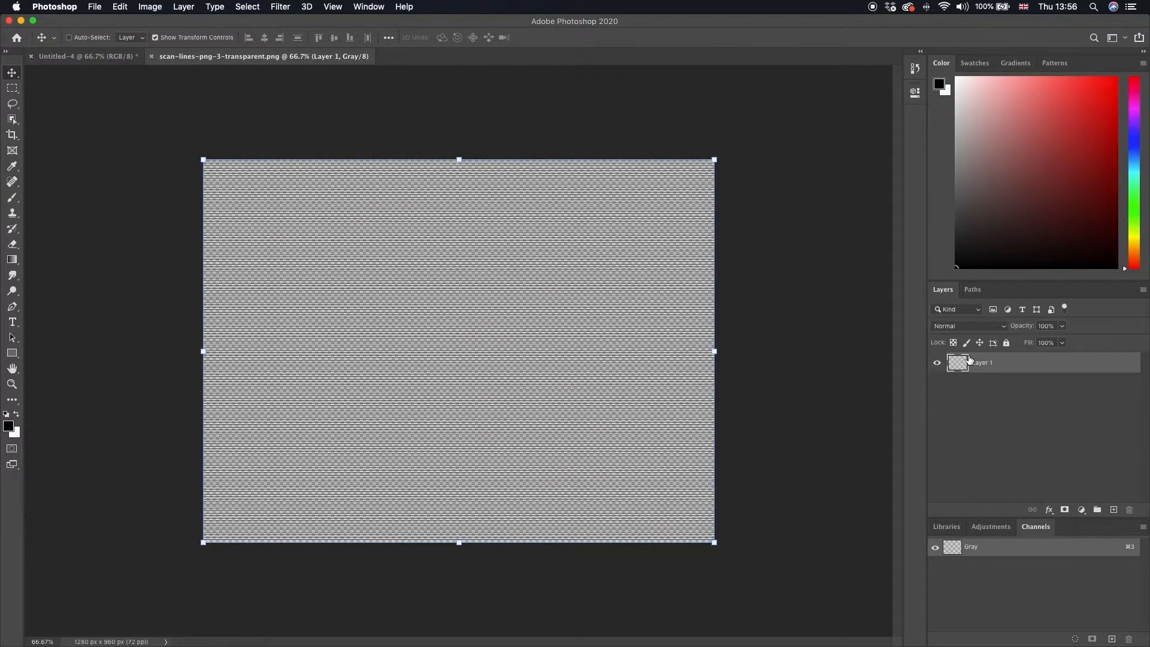
key(super+c)
click(45, 56)
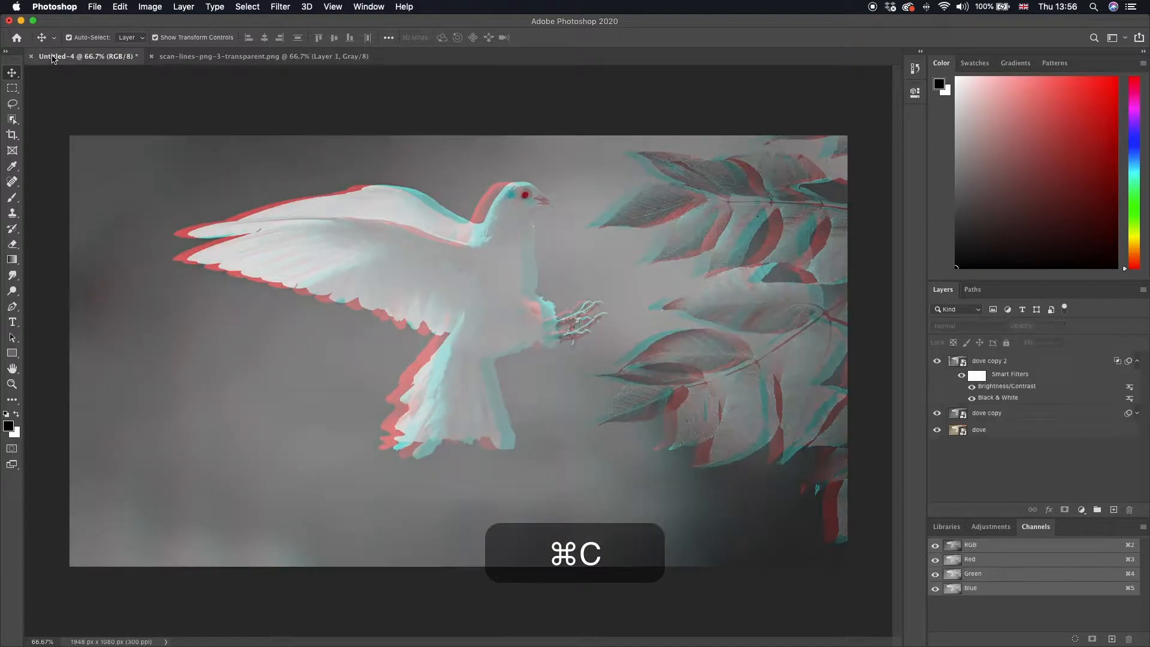
key(super+v)
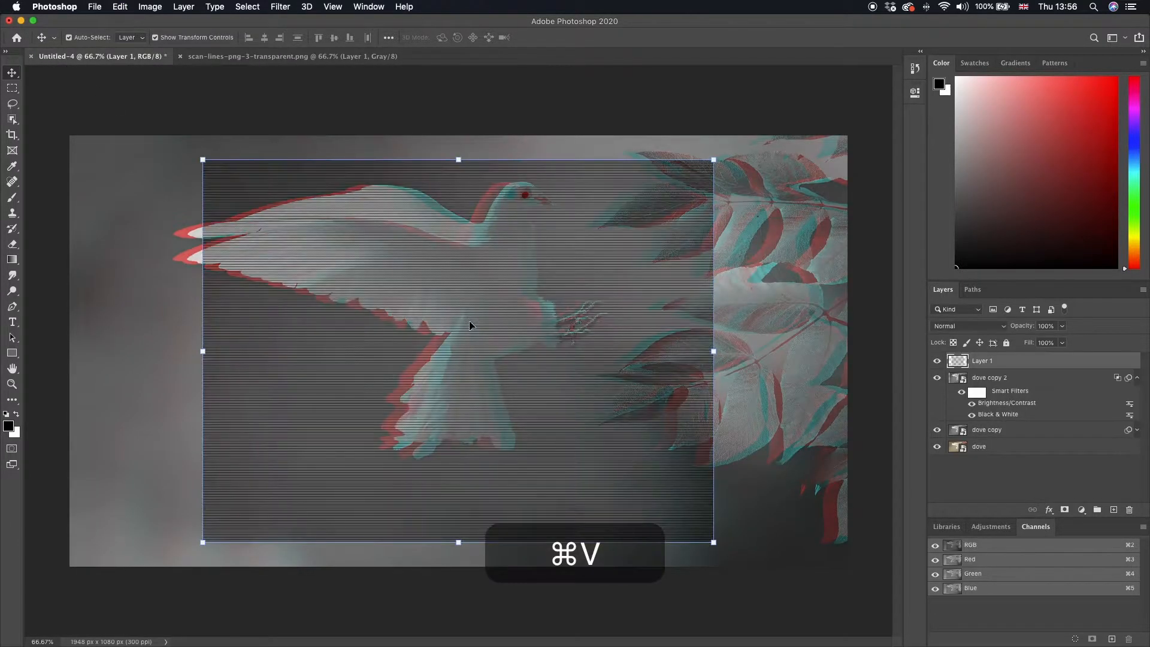
Step: Scale the pasted scan lines to cover the whole canvas and set the layer's opacity to 57%
drag(202, 160, 68, 135)
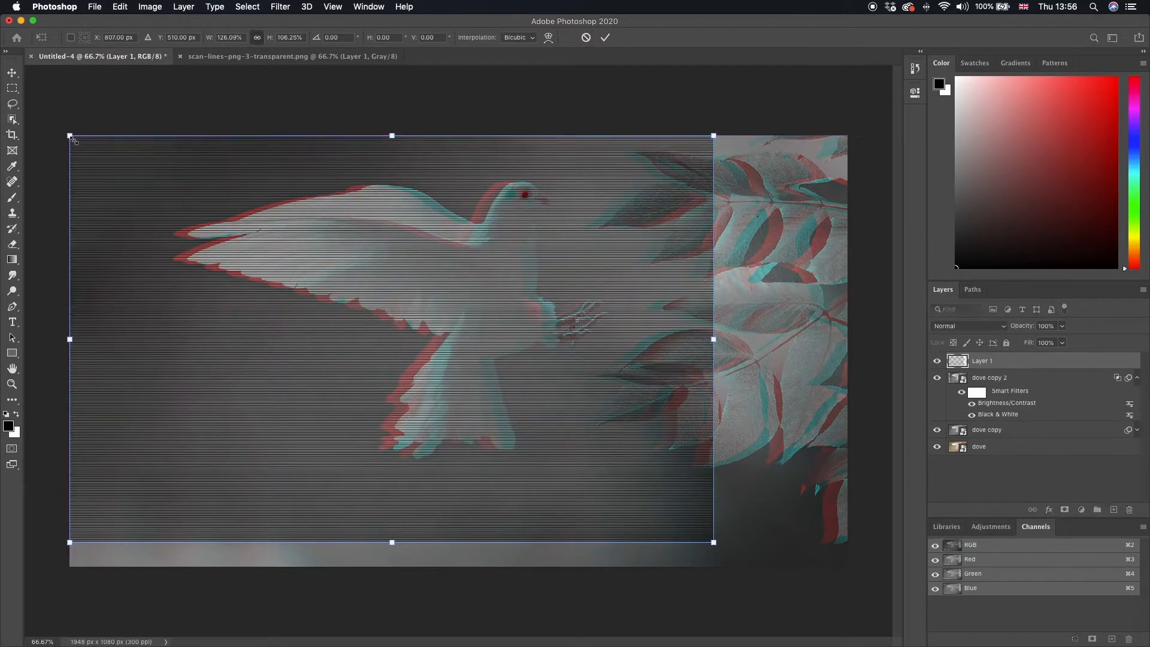
drag(712, 339, 867, 355)
click(1062, 327)
drag(1055, 345, 1044, 346)
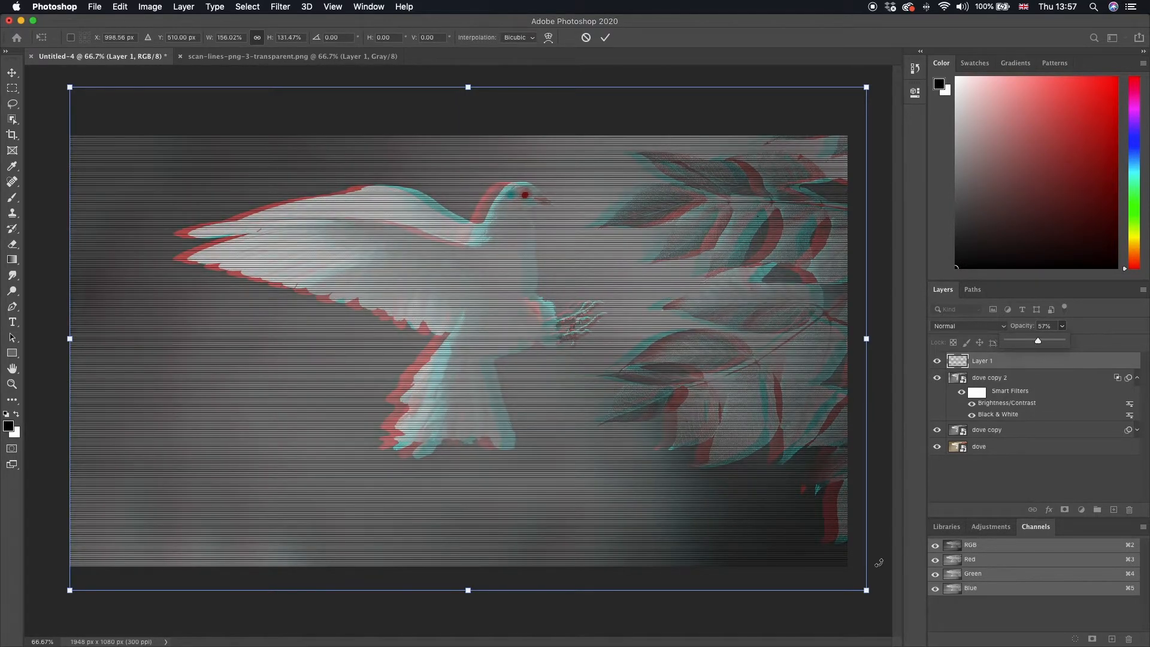
drag(863, 590, 883, 601)
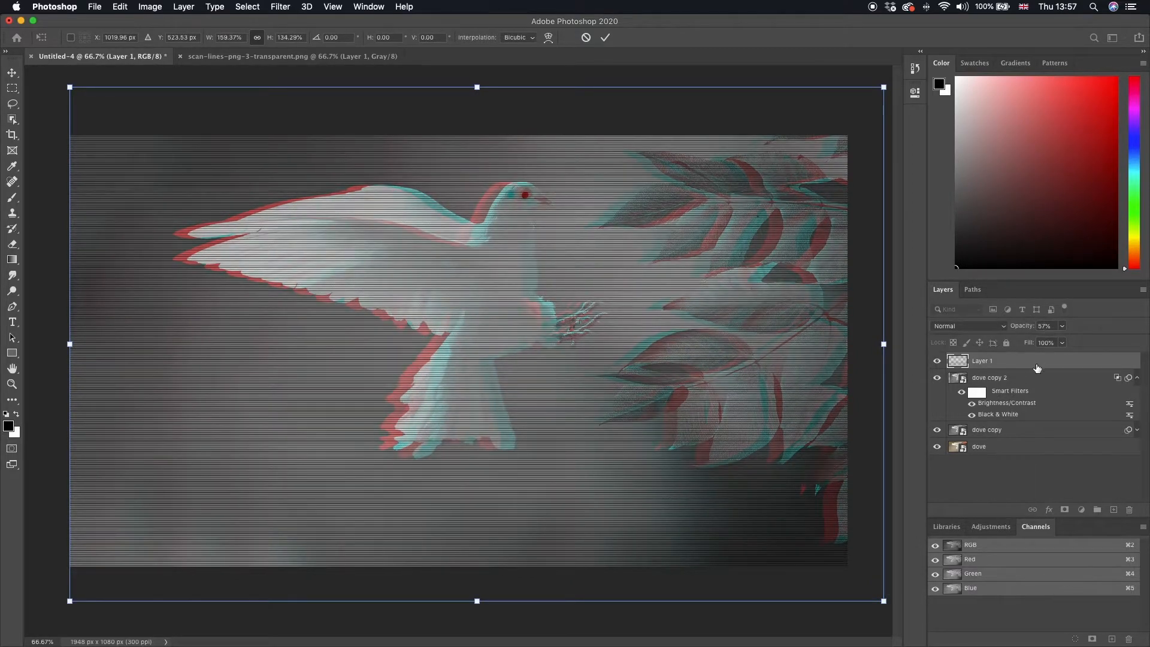
Step: Group the scan-lines layer with both black-and-white dove copies, leaving the original dove layer outside
shift+click(1025, 380)
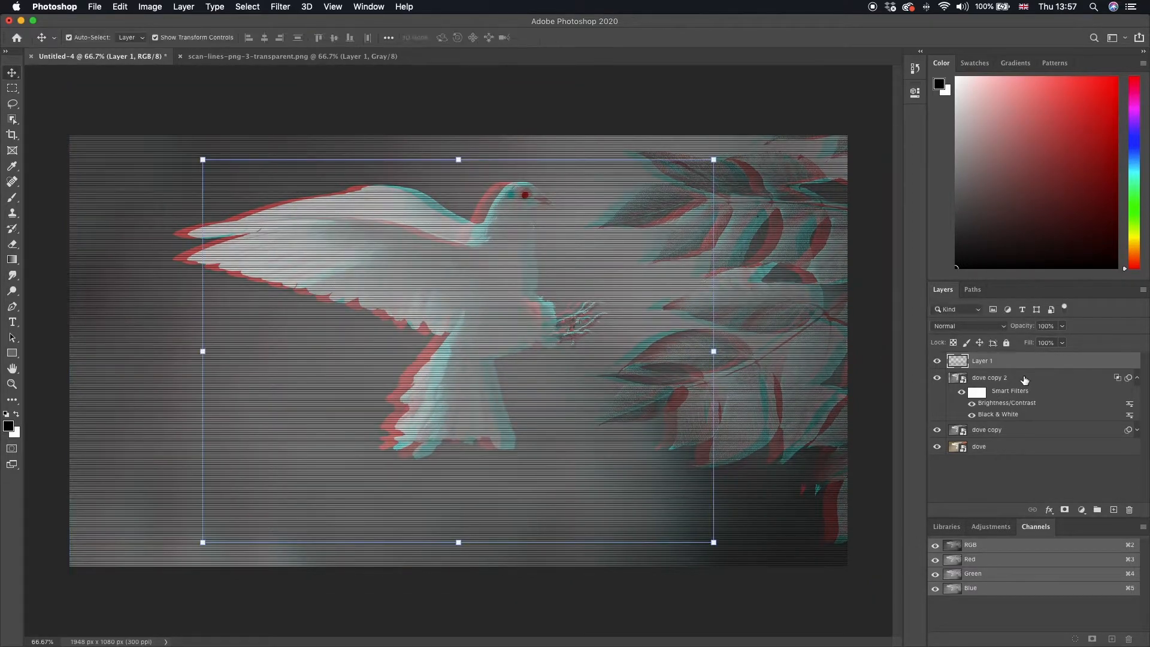
shift+click(996, 432)
drag(996, 430, 1098, 513)
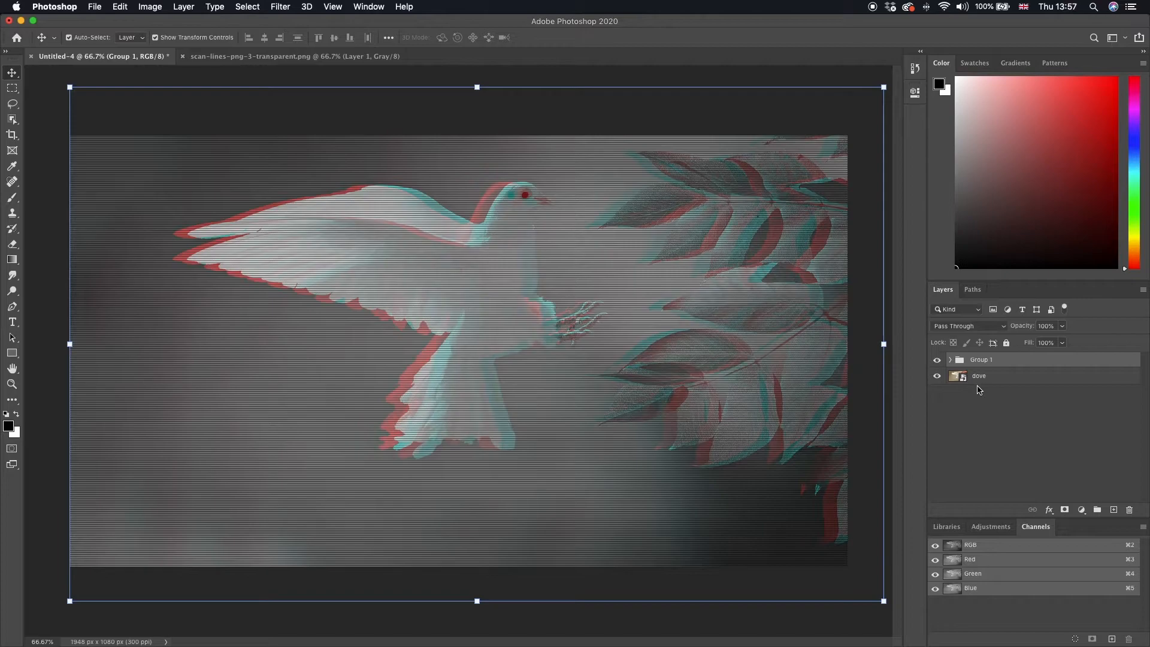
Step: Duplicate the group and merge the duplicate into a single layer
key(super+j)
key(m)
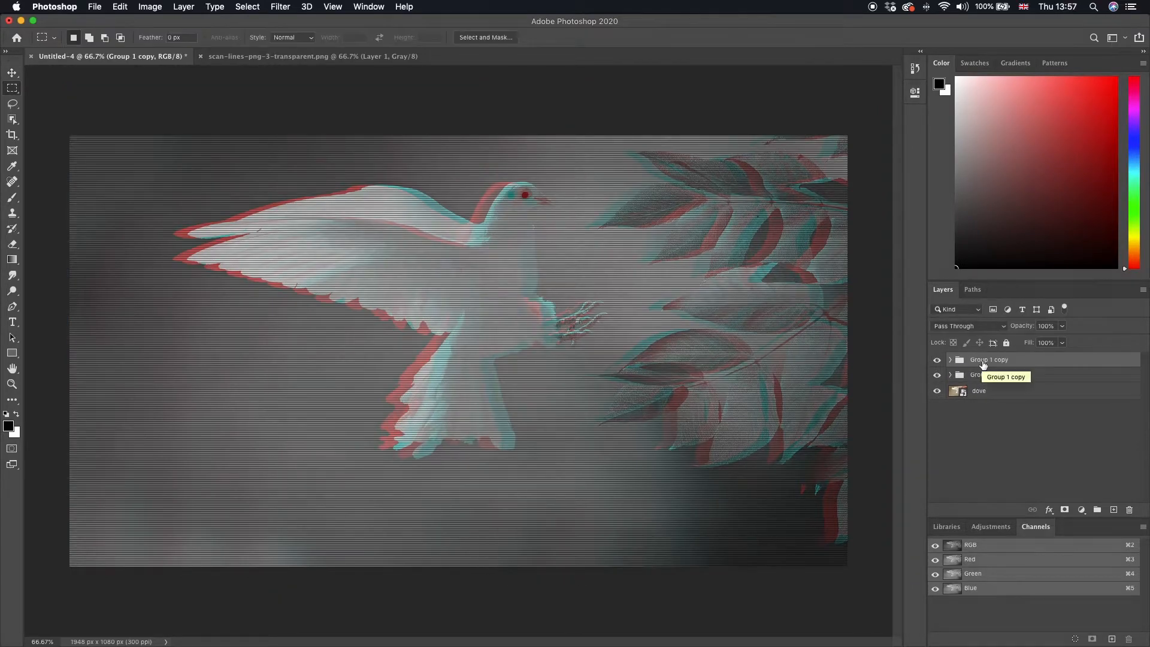
right_click(982, 362)
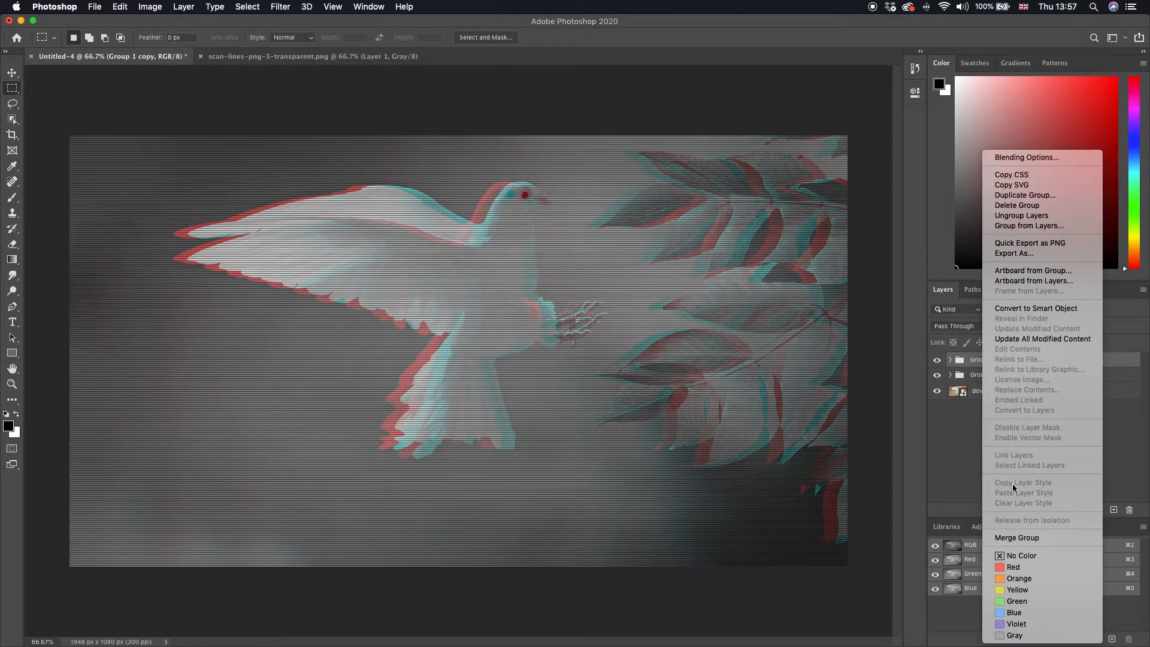
click(1011, 538)
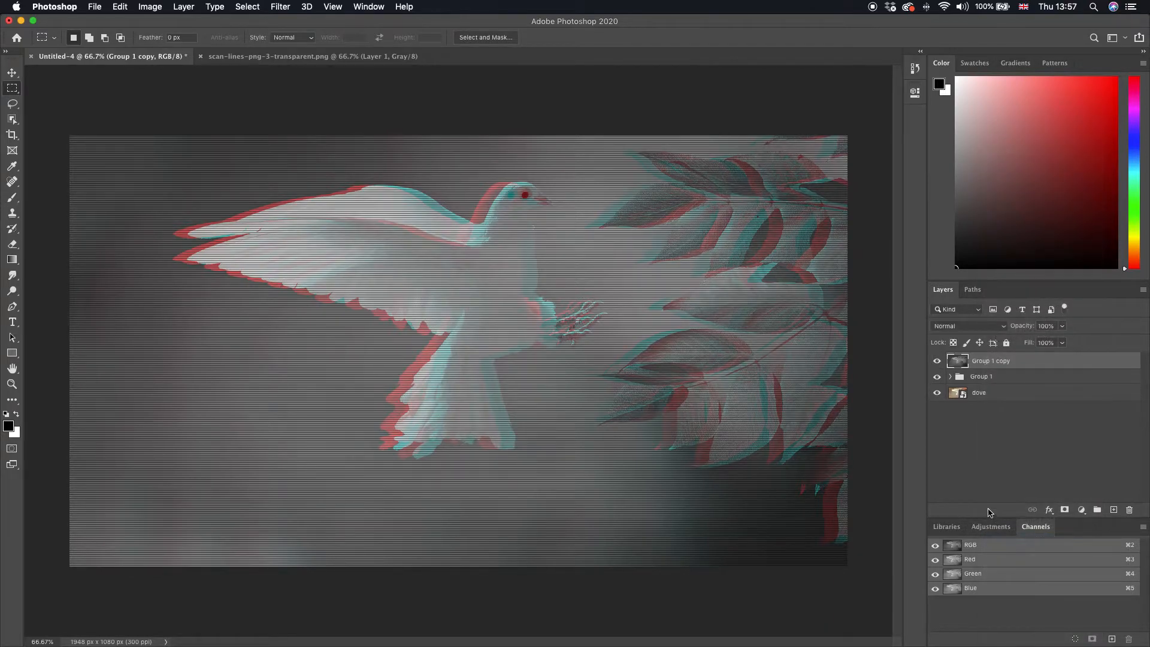
Step: Select thin horizontal strips across the dove's lower body and neck on the merged layer and shift them sideways
drag(374, 317, 589, 323)
drag(500, 320, 482, 320)
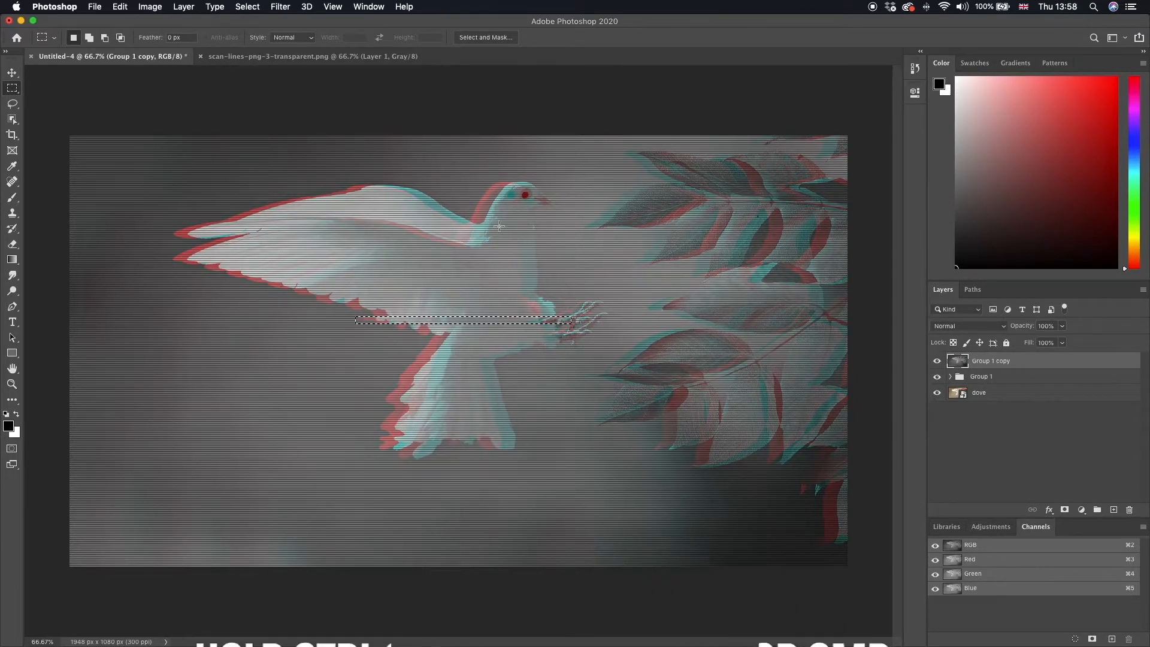
drag(462, 210, 536, 221)
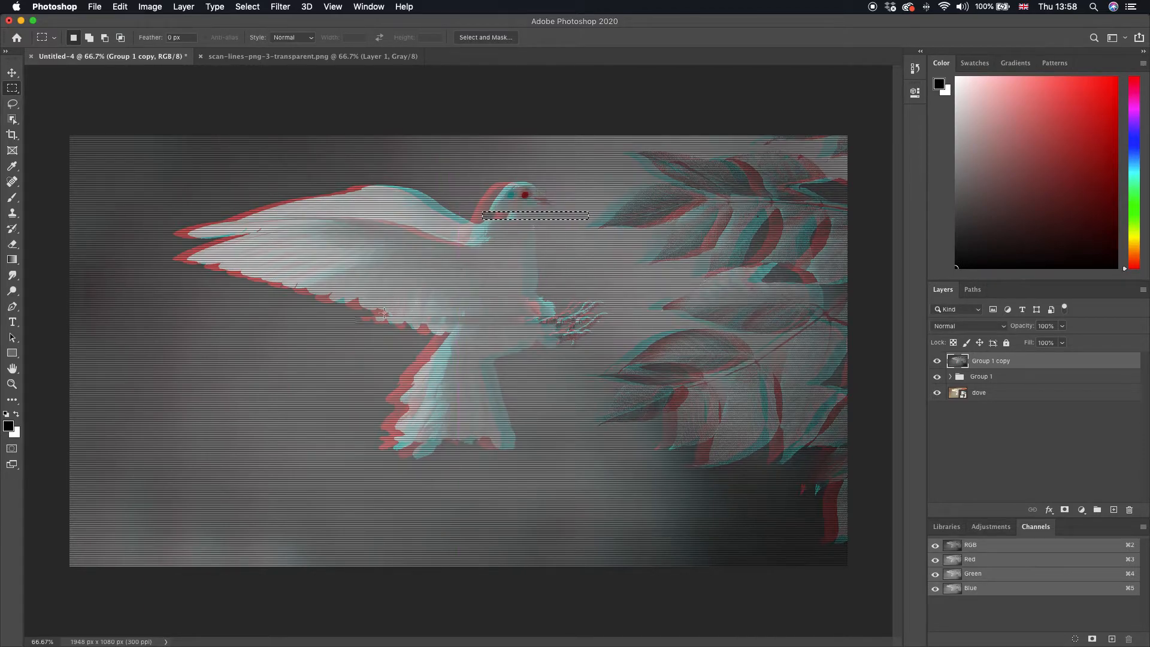
drag(280, 296, 596, 305)
drag(510, 299, 552, 313)
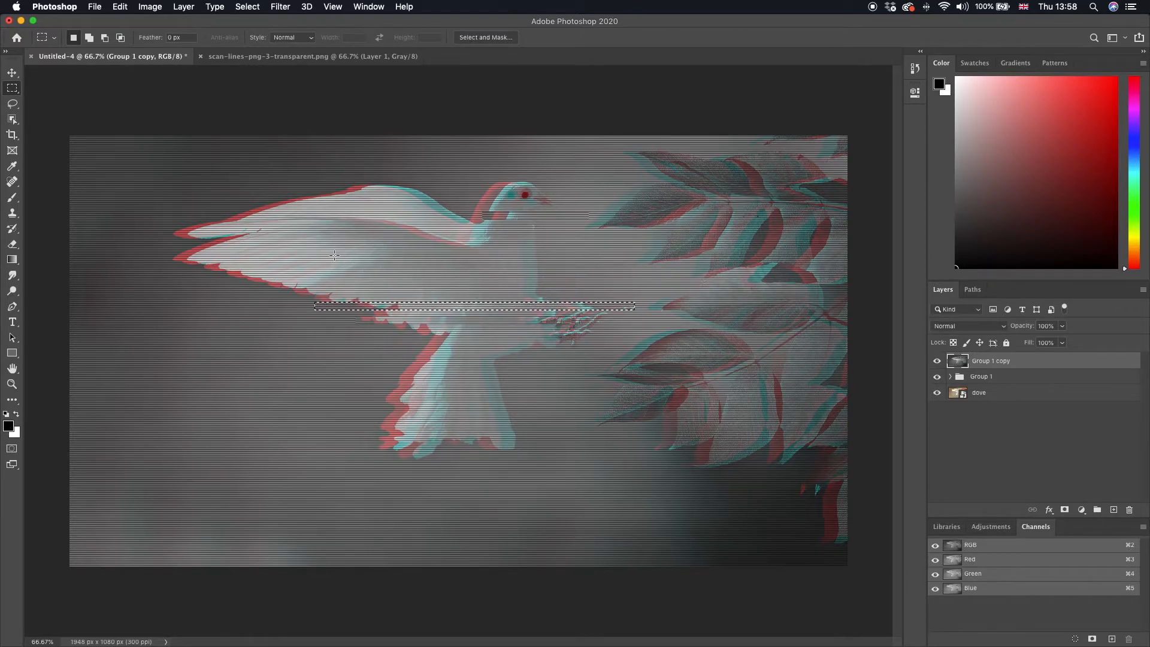
click(159, 218)
mouse_move(159, 218)
mouse_down()
mouse_move(295, 230)
mouse_move(217, 225)
mouse_up()
key(super+z)
key(super+z)
Step: Offset further horizontal slices at the dove's chest, across its tail and under its wing
mouse_move(597, 268)
mouse_down()
mouse_move(490, 258)
mouse_move(542, 267)
mouse_up()
mouse_move(357, 392)
mouse_down()
mouse_move(521, 404)
mouse_move(420, 400)
mouse_up()
key(super+z)
mouse_move(378, 441)
mouse_down()
mouse_move(504, 450)
mouse_move(474, 446)
mouse_up()
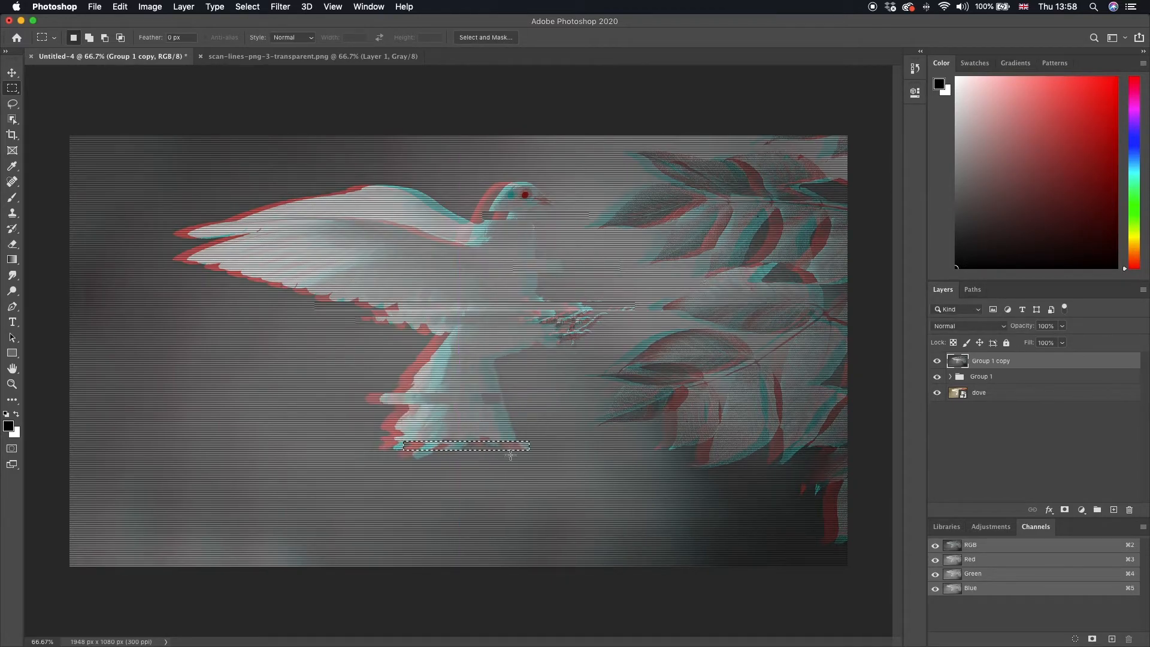
mouse_move(301, 301)
mouse_down()
mouse_move(237, 277)
mouse_move(250, 281)
mouse_up()
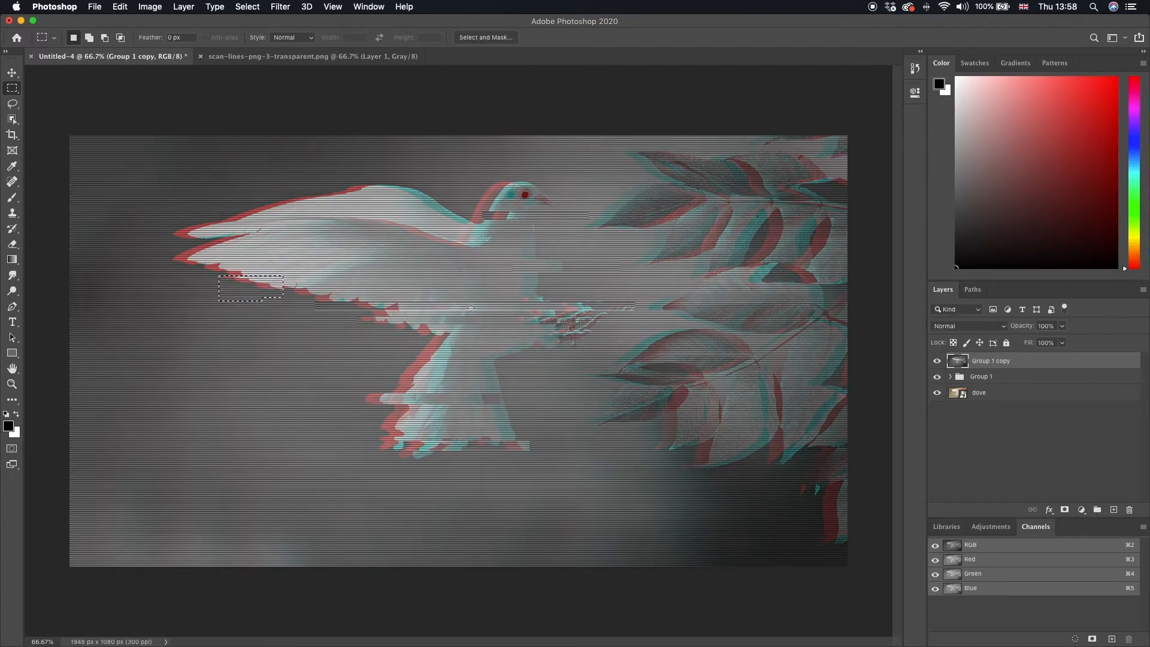
Step: Select rectangular slices in the upper, middle and lower leaves and shift them sideways for the glitch effect
mouse_move(639, 246)
mouse_down()
mouse_move(752, 260)
mouse_move(720, 260)
mouse_up()
mouse_move(616, 154)
mouse_down()
mouse_move(728, 165)
mouse_move(660, 163)
mouse_up()
drag(673, 459, 810, 476)
super+drag(733, 470, 709, 470)
Step: Displace small rectangular slices around the dove's head, wings, lower body and tail
drag(476, 350, 537, 365)
super+drag(515, 362, 615, 343)
super+drag(589, 339, 603, 342)
drag(479, 185, 492, 189)
mouse_move(334, 185)
mouse_down()
mouse_move(353, 191)
mouse_move(341, 188)
mouse_up()
drag(171, 256, 212, 259)
drag(489, 362, 544, 366)
mouse_move(378, 418)
mouse_down()
mouse_move(398, 428)
mouse_move(365, 423)
mouse_up()
mouse_move(406, 352)
mouse_down()
mouse_move(437, 359)
mouse_move(406, 355)
mouse_up()
drag(445, 205, 389, 211)
Step: Displace more thin slices among the leaves, from the lowest leaf tip up to the top branch
mouse_move(807, 514)
mouse_down()
mouse_move(843, 523)
mouse_move(809, 518)
mouse_up()
mouse_move(657, 332)
mouse_down()
mouse_move(721, 338)
mouse_move(672, 334)
mouse_up()
drag(618, 194, 643, 198)
super+drag(634, 197, 613, 197)
mouse_move(626, 151)
mouse_down()
mouse_move(667, 158)
mouse_move(599, 159)
mouse_up()
Step: Shift a slice of the dove's tail, stretch the upper wing tip outward with a long strip, and deselect
drag(396, 374, 433, 381)
super+drag(412, 379, 437, 379)
drag(241, 226, 121, 235)
key(v)
click(168, 101)
key(super+d)
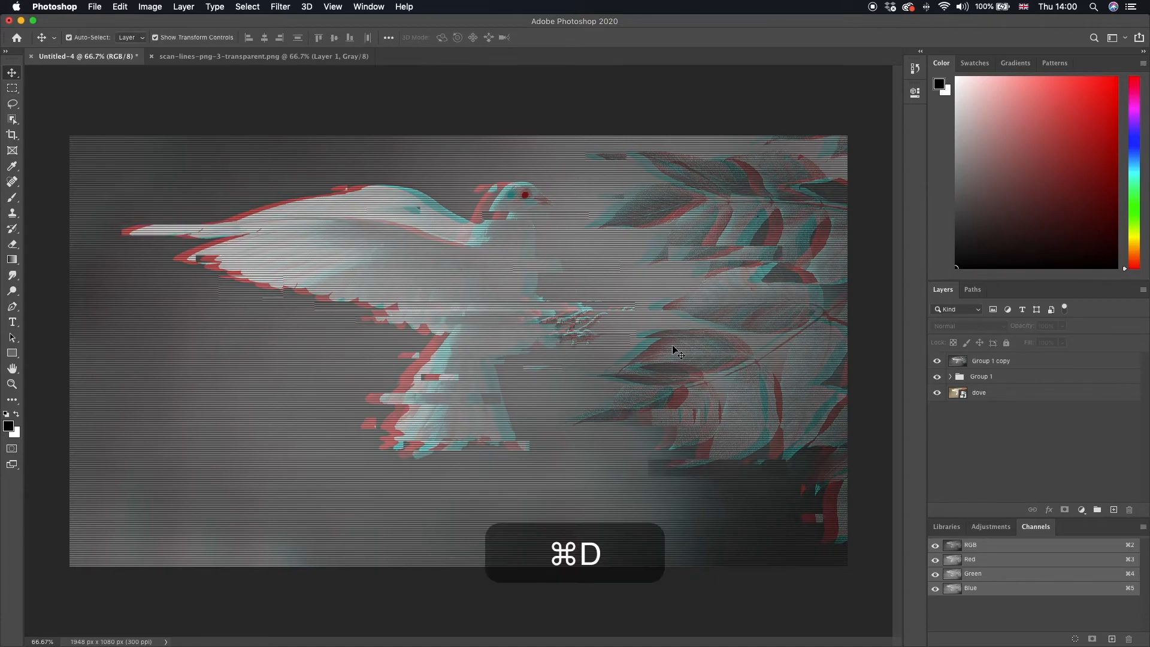
Step: Select the merged group copy again and offset thin slices along the top edge of the dove's upper wing
click(522, 308)
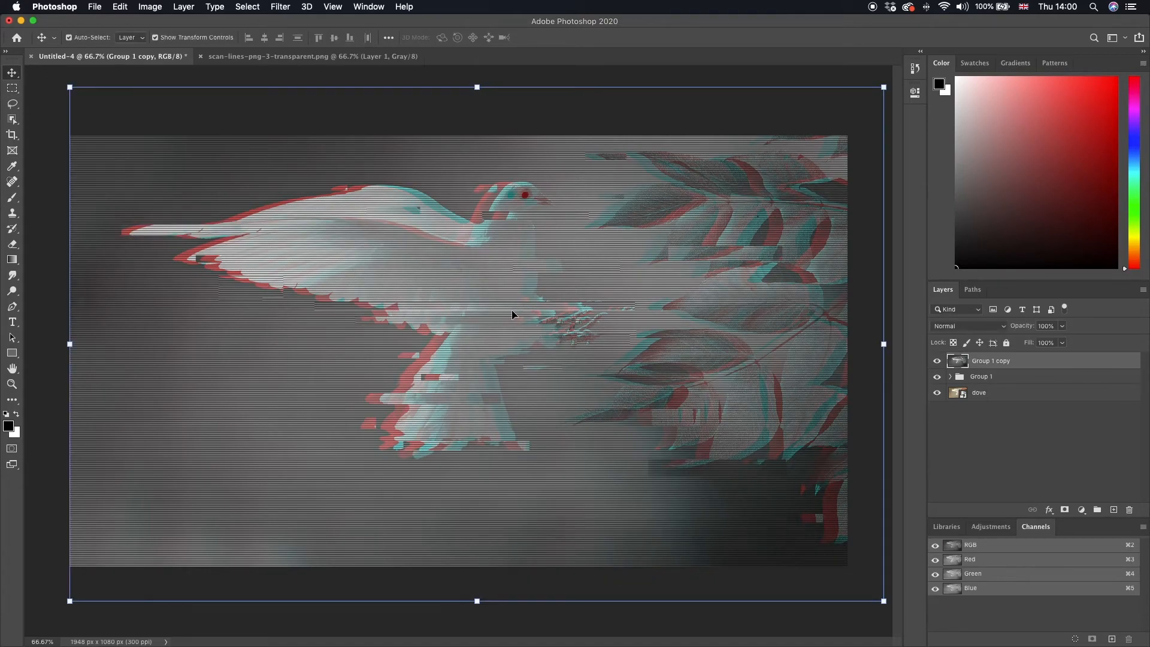
key(m)
drag(243, 195, 308, 206)
drag(383, 187, 440, 191)
Step: Shift thin slices in the middle leaves and at the lowest leaf tip sideways, and clear the selection
drag(731, 380, 820, 390)
drag(783, 388, 803, 388)
drag(765, 330, 818, 336)
drag(802, 333, 779, 332)
drag(819, 534, 837, 543)
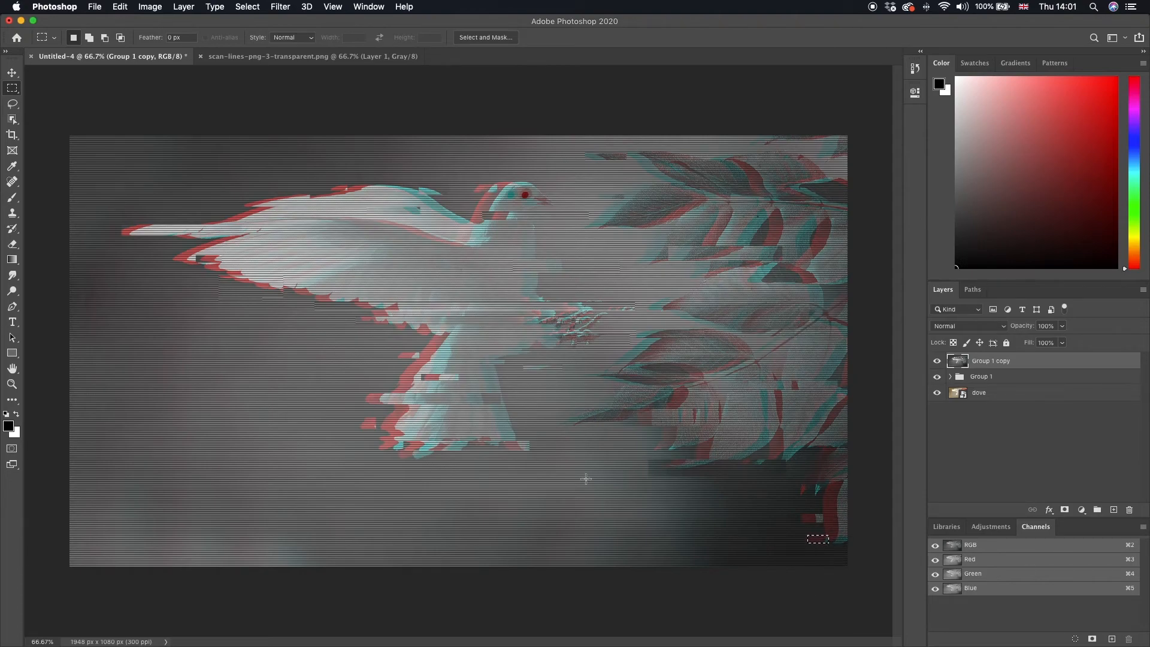
key(super+d)
Step: Offset a thin slice along the lower edge of the dove's wing
drag(355, 289, 383, 294)
drag(383, 294, 414, 295)
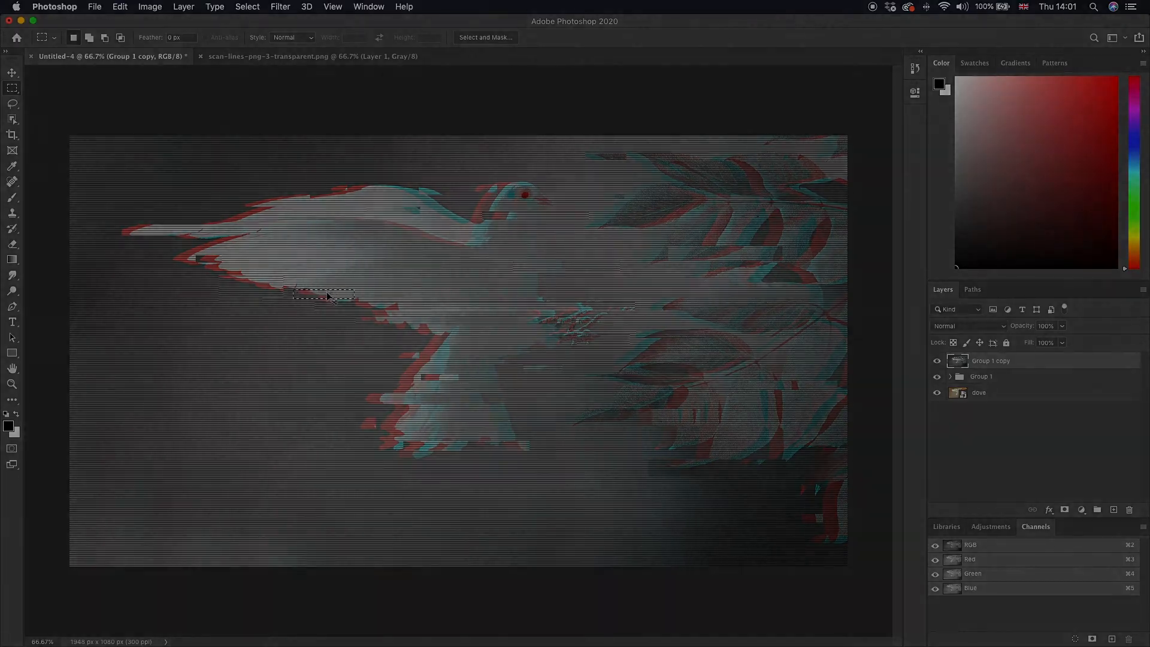